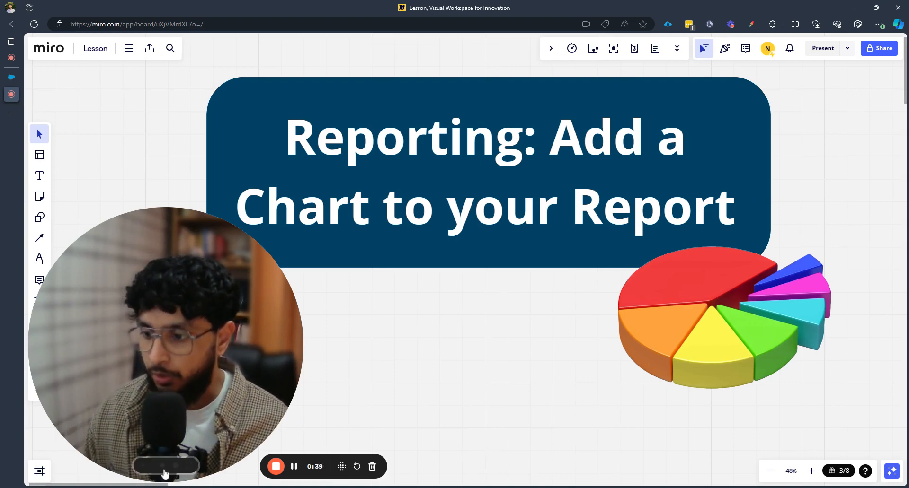
Switch to the leads report builder and group the report rows by Lead Source
left_click(164, 467)
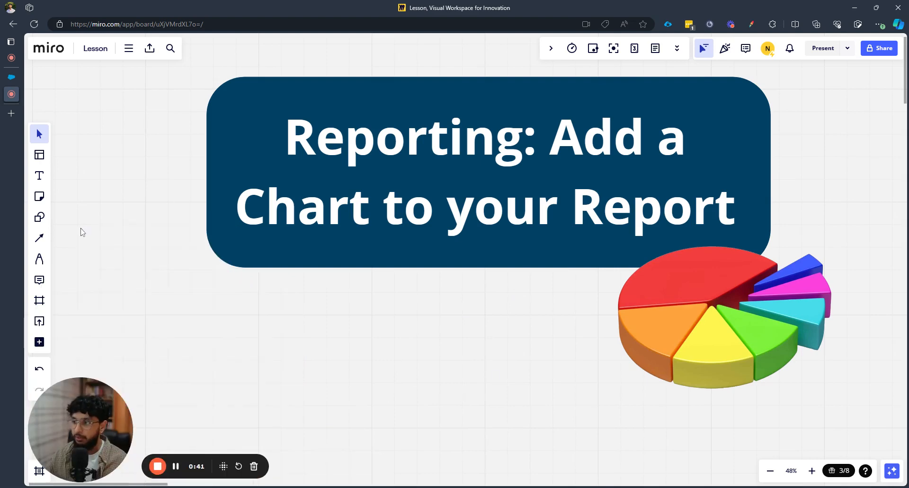
left_click(11, 77)
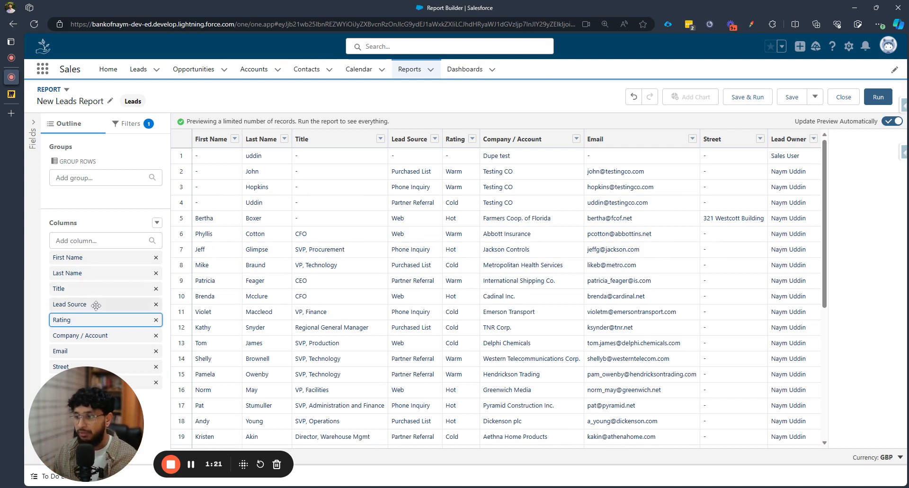
left_click_drag(97, 306, 118, 193)
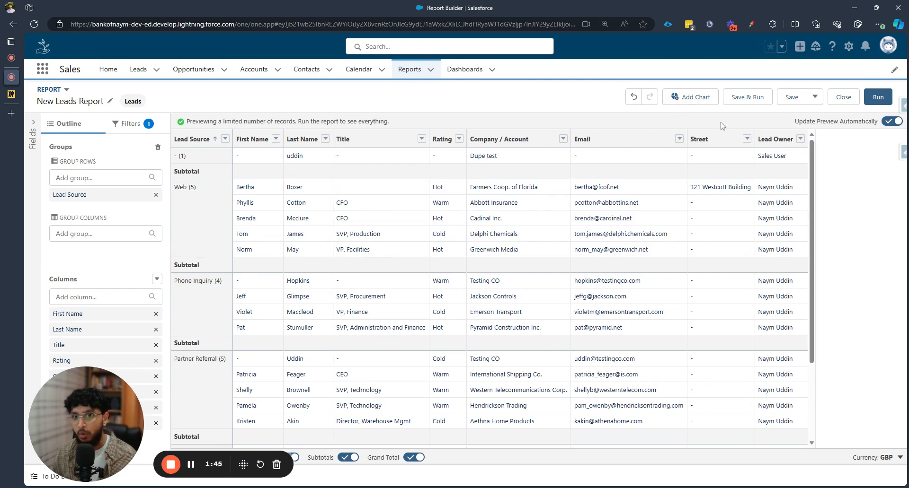
Add a chart to the report and change its display type to Donut
left_click(700, 99)
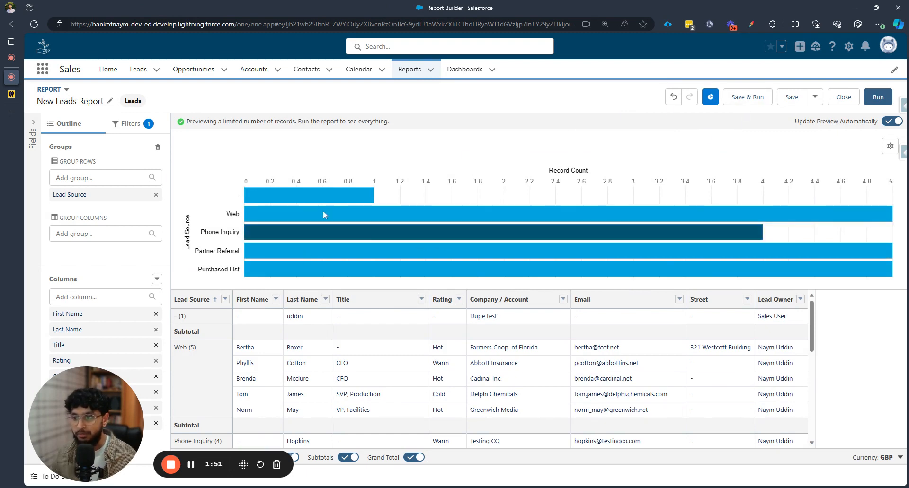
mouse_move(348, 232)
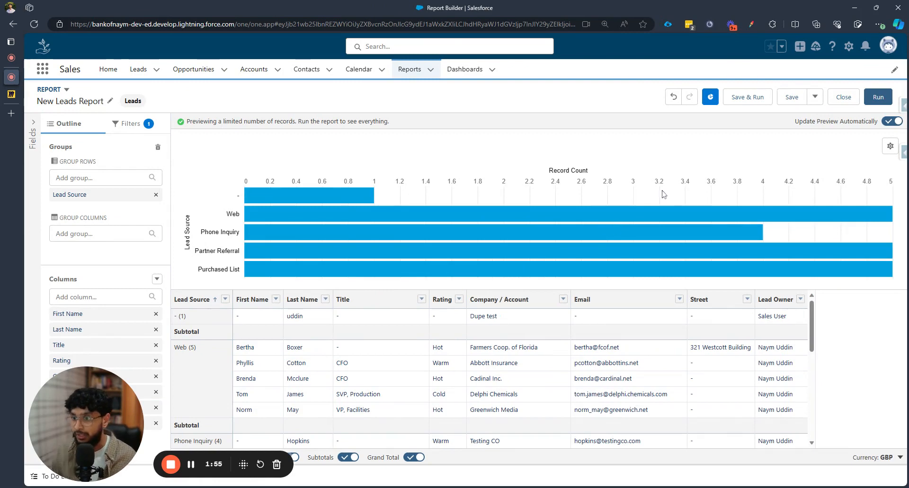
left_click(889, 147)
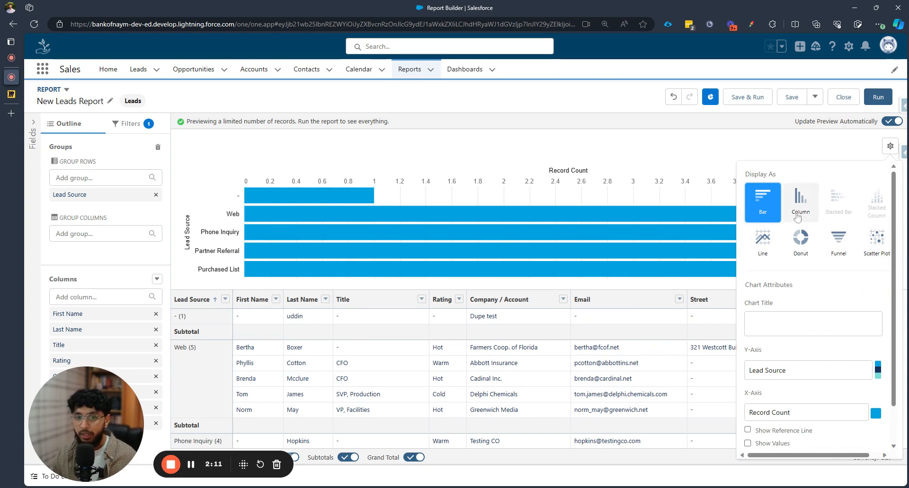
left_click(807, 238)
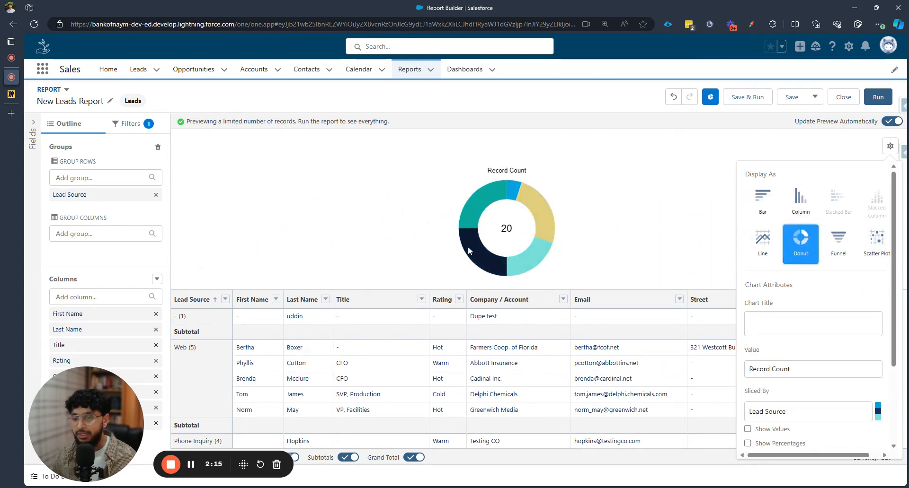
left_click(612, 189)
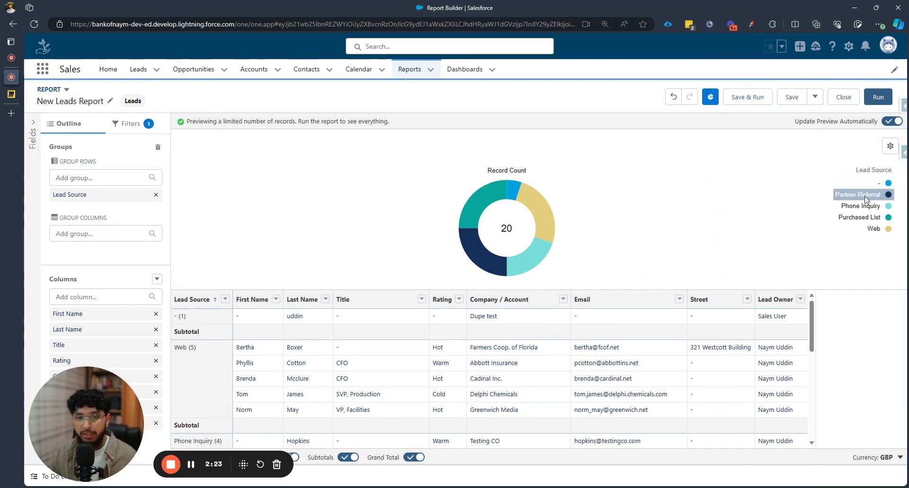
Title the chart Lead Sources
scroll(197, 357, "down", 3)
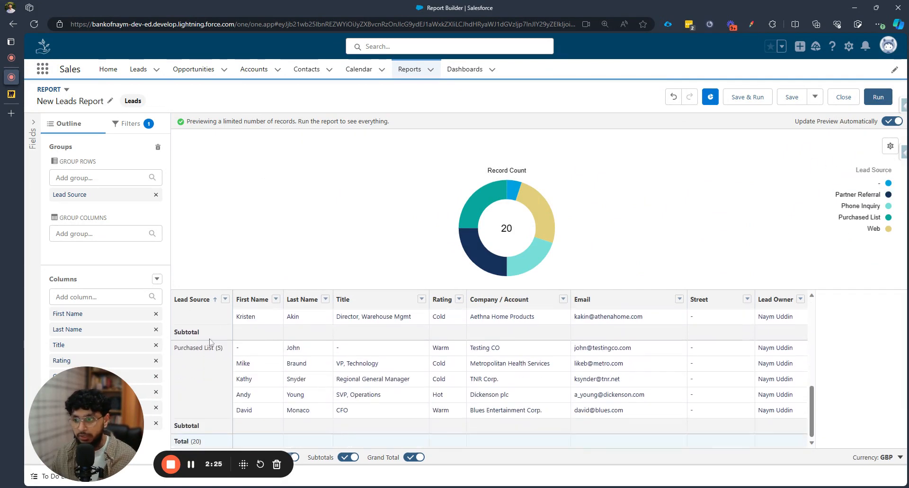
scroll(233, 368, "up", 3)
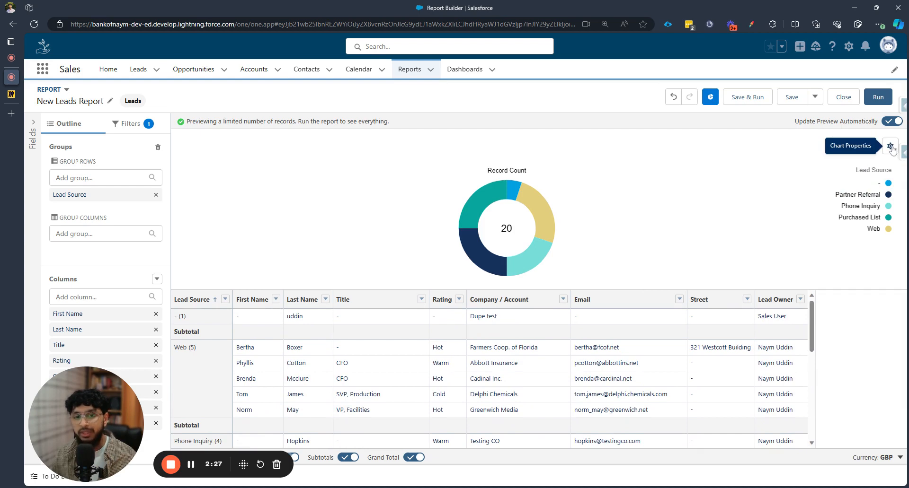
left_click(890, 146)
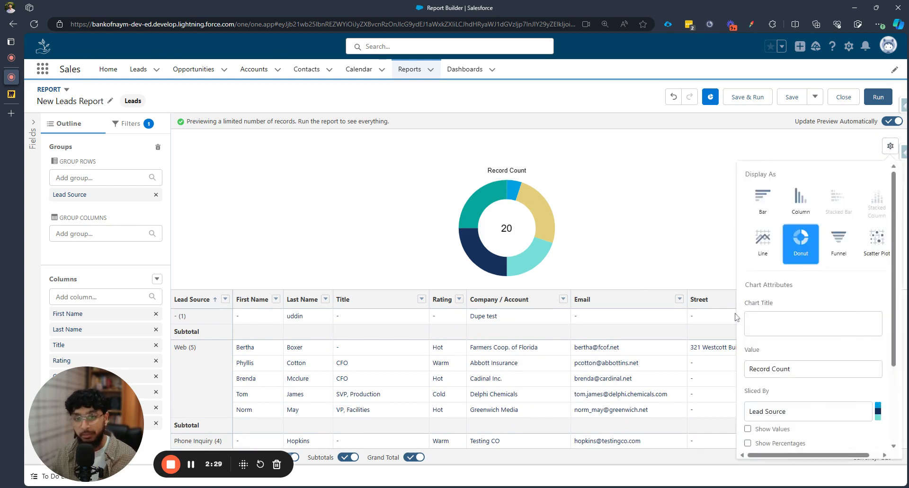
left_click(816, 317)
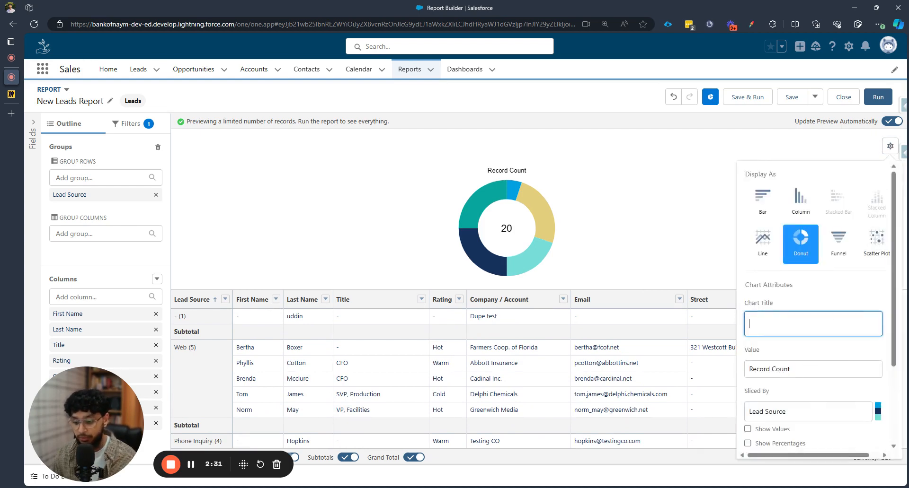
type("Lead Sources")
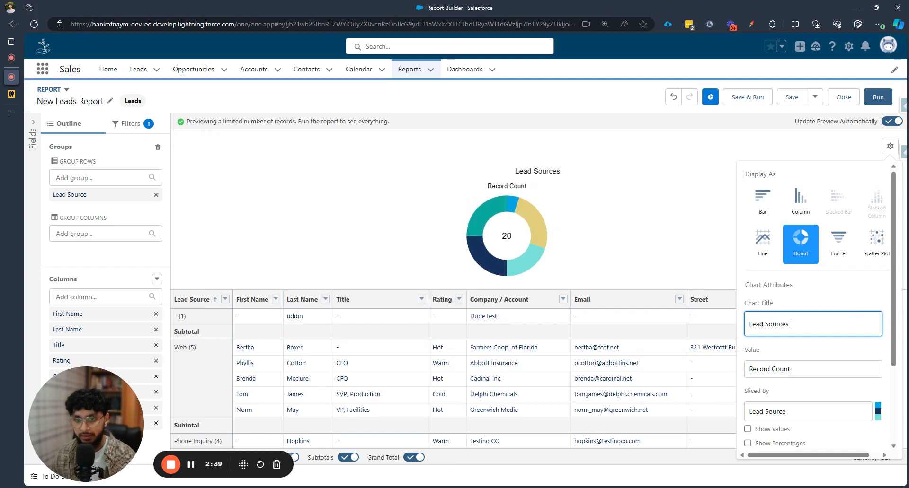
Add Rating as a second row grouping beneath Lead Source
scroll(832, 360, "down", 2)
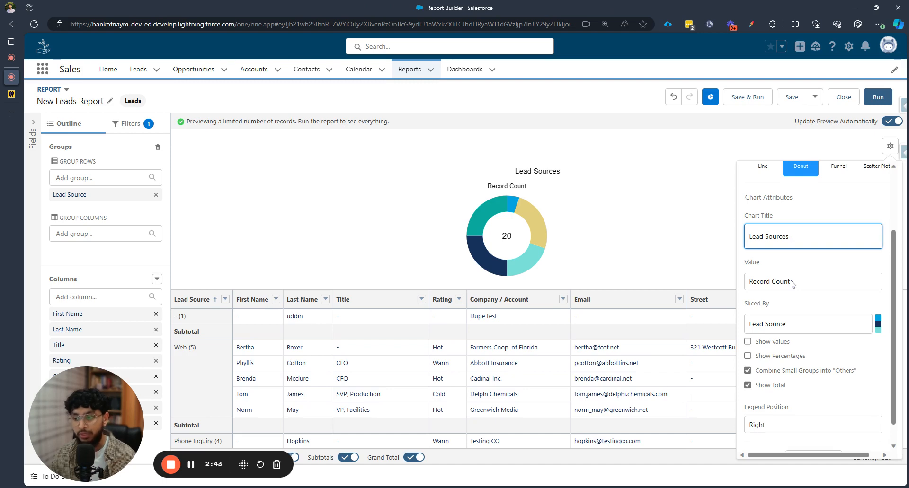
scroll(792, 284, "down", 1)
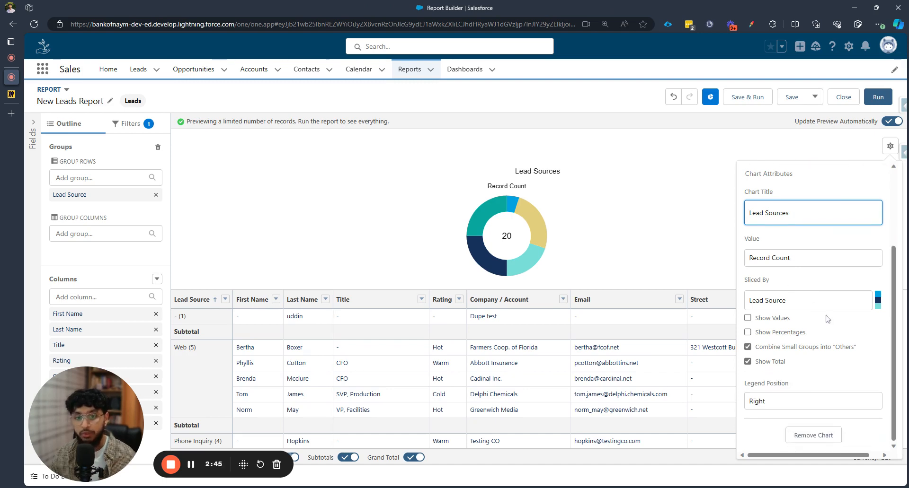
left_click(781, 307)
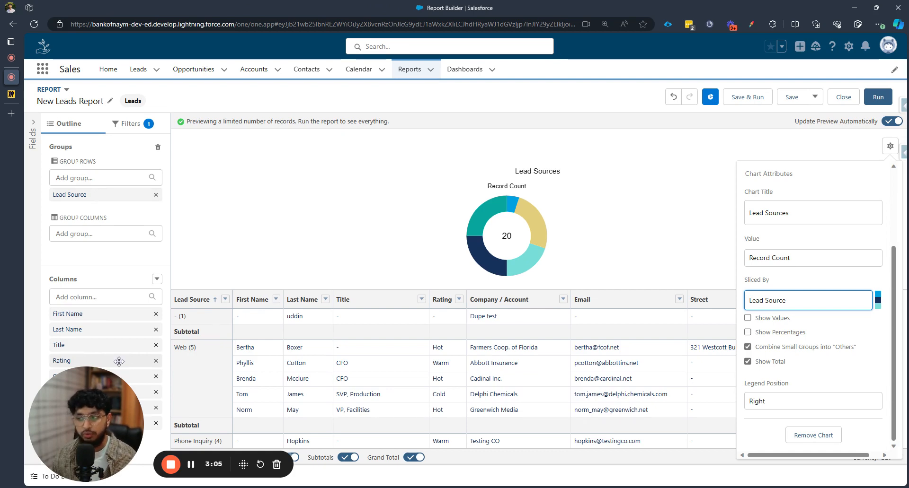
left_click_drag(119, 361, 106, 210)
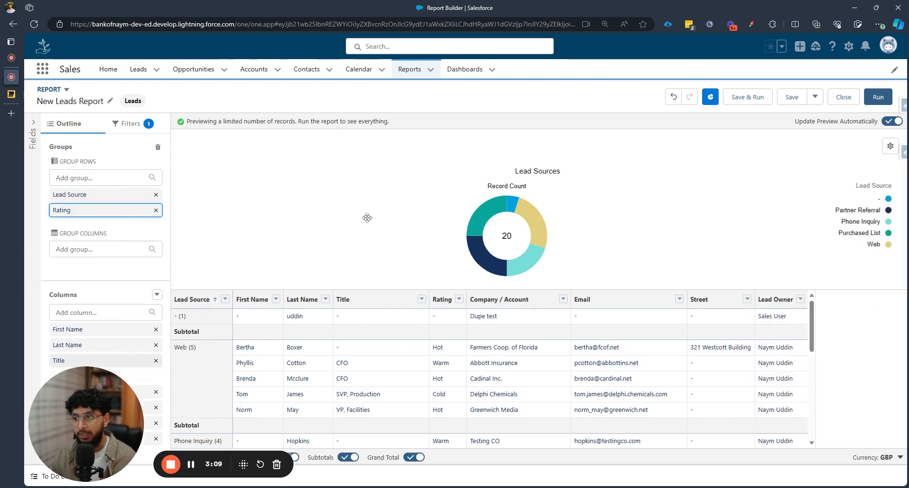
Slice the donut chart by Rating
left_click(891, 146)
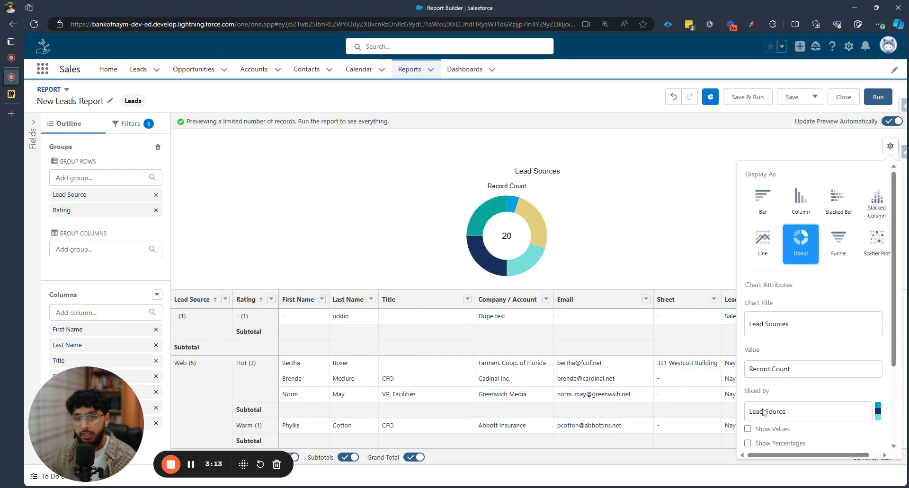
left_click(763, 413)
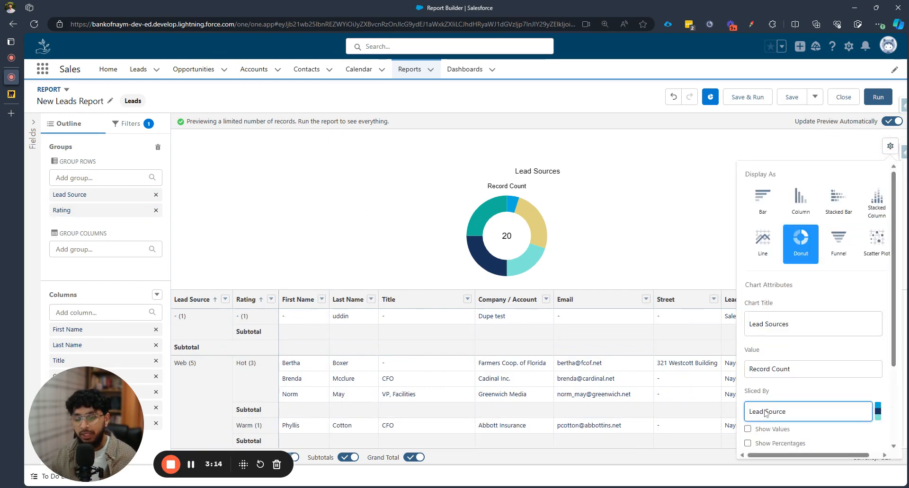
left_click(776, 437)
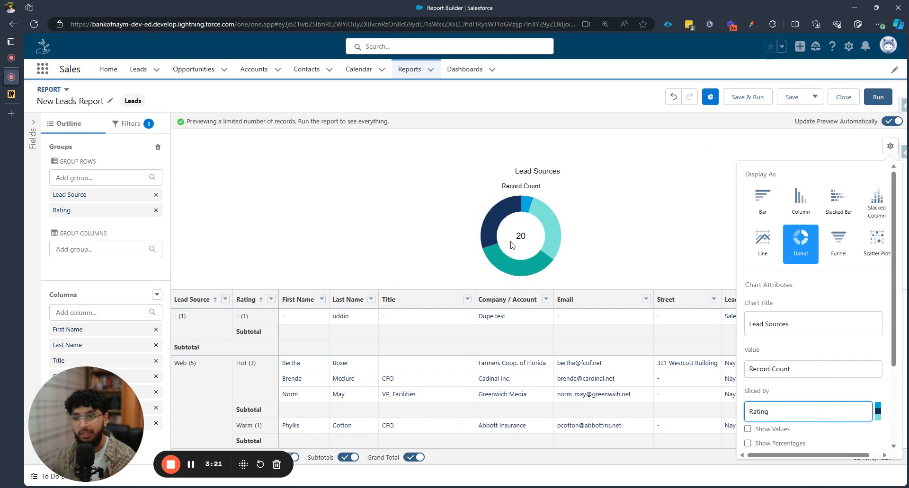
left_click(648, 221)
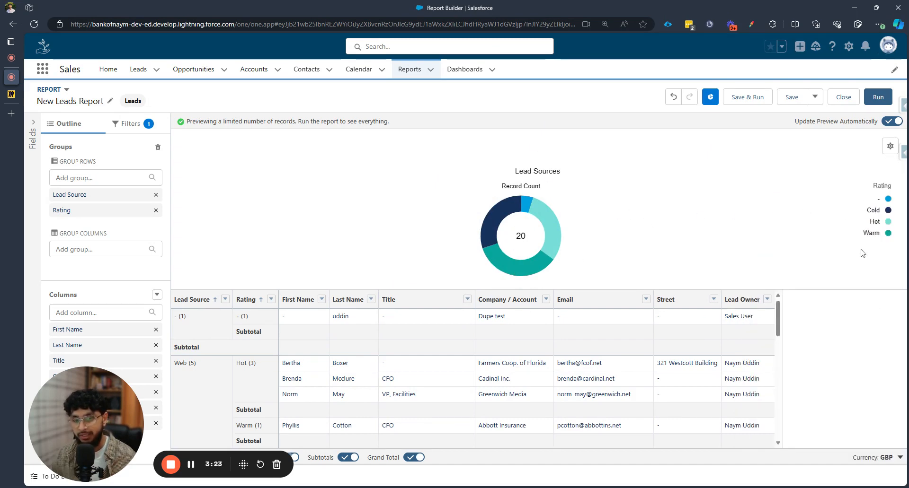
Set the donut chart's slicing back to Lead Source
left_click(890, 146)
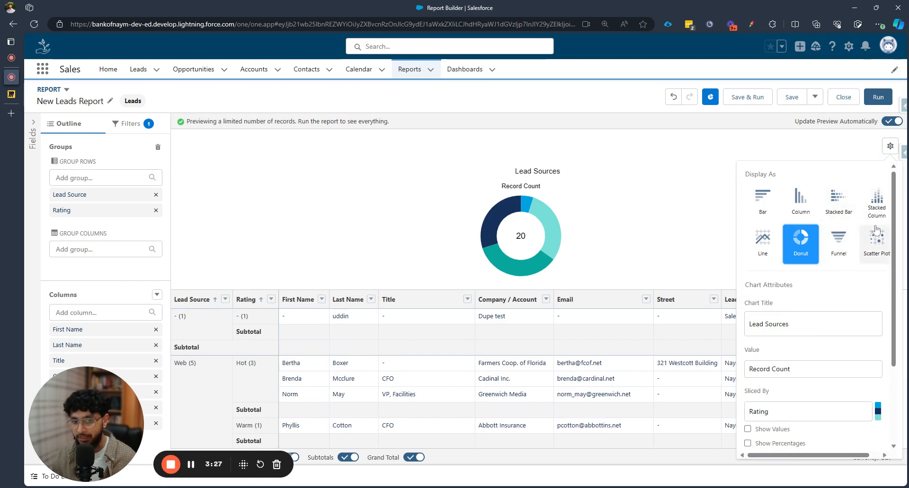
scroll(819, 402, "down", 1)
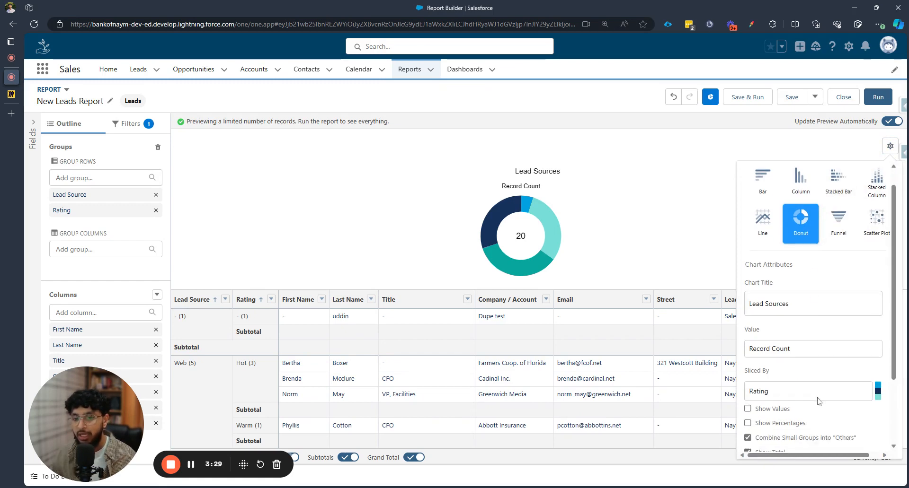
scroll(819, 402, "down", 2)
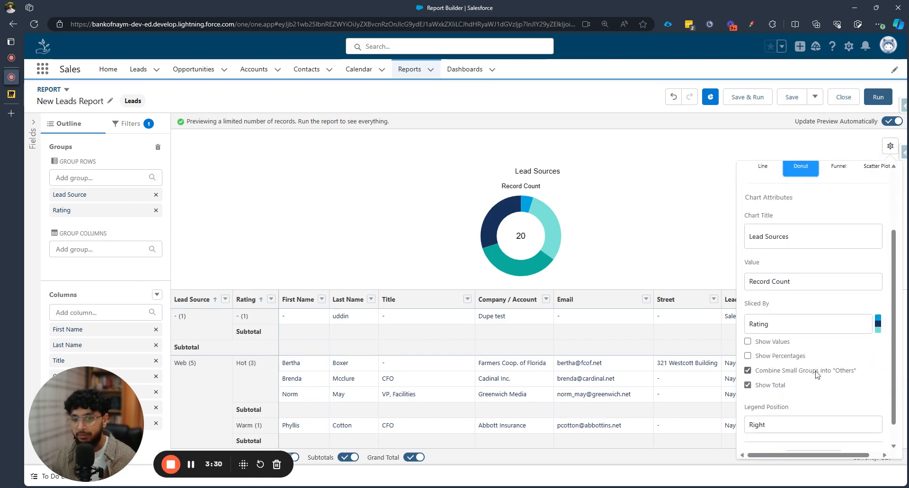
left_click(790, 327)
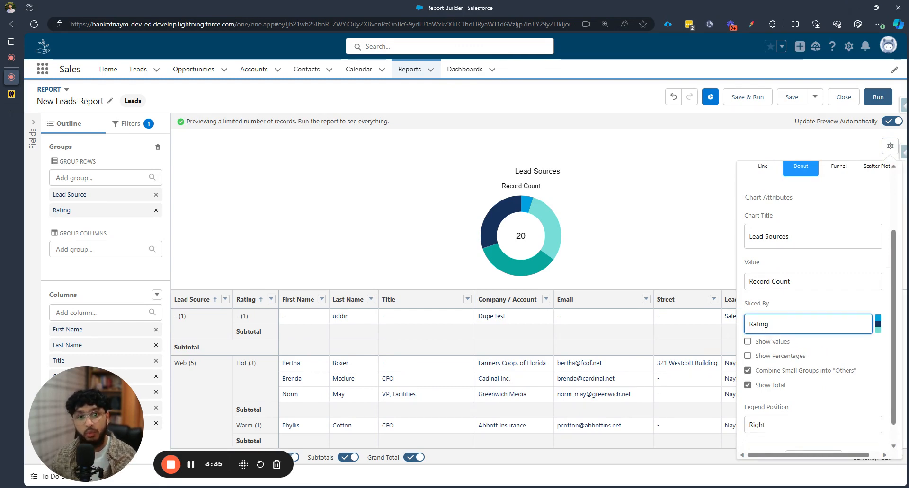
left_click(786, 342)
Move the chart legend position to Bottom
scroll(844, 337, "down", 1)
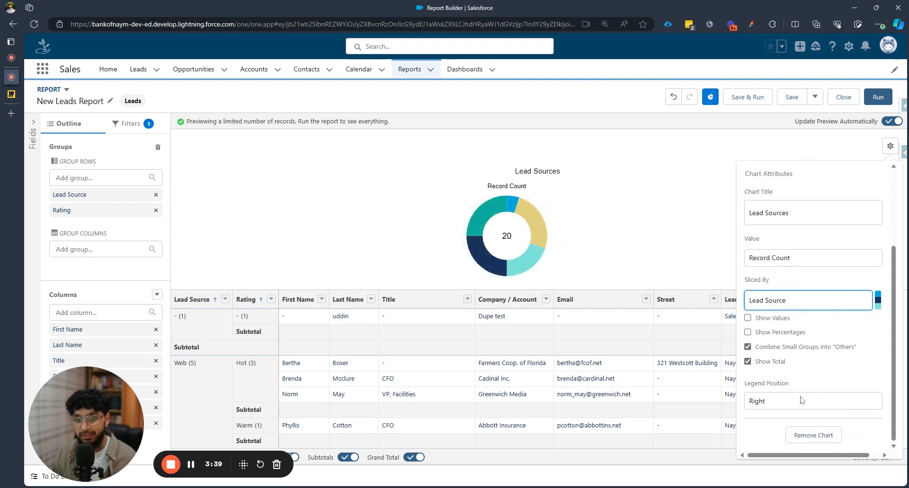
left_click(763, 406)
left_click(769, 424)
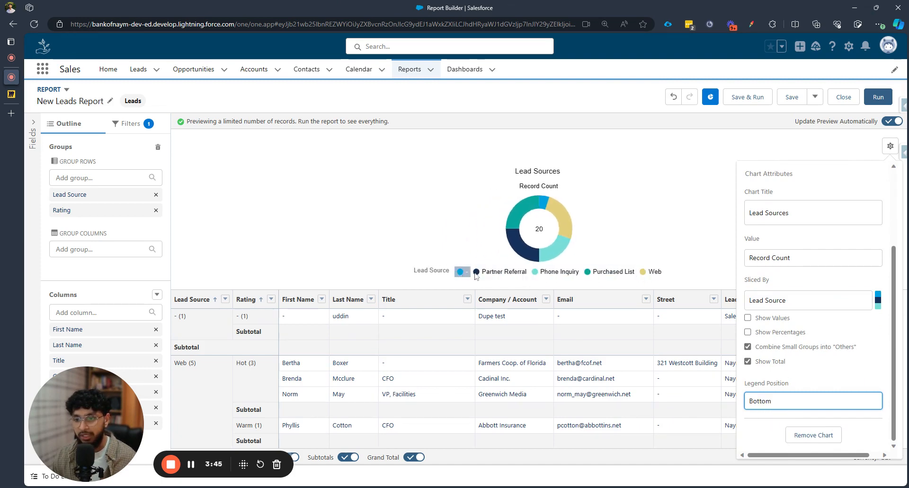
Turn on Show Values and Show Percentages for the donut chart
left_click(747, 318)
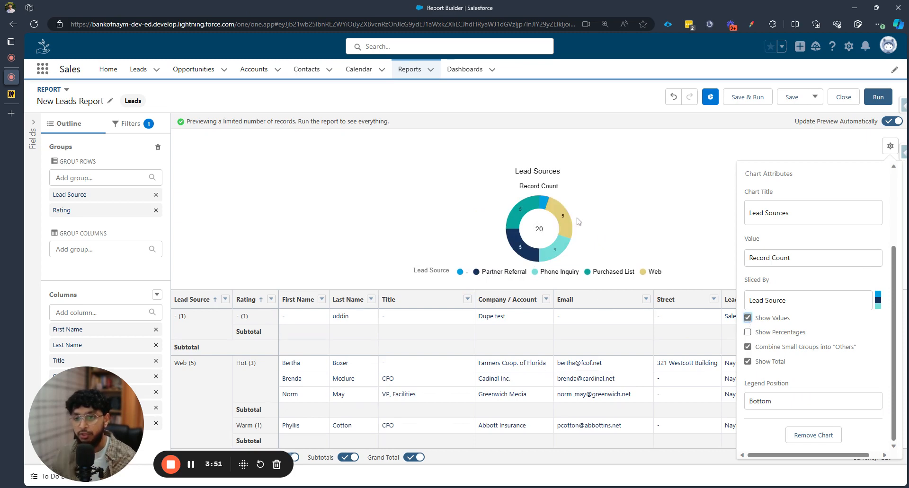
mouse_move(571, 222)
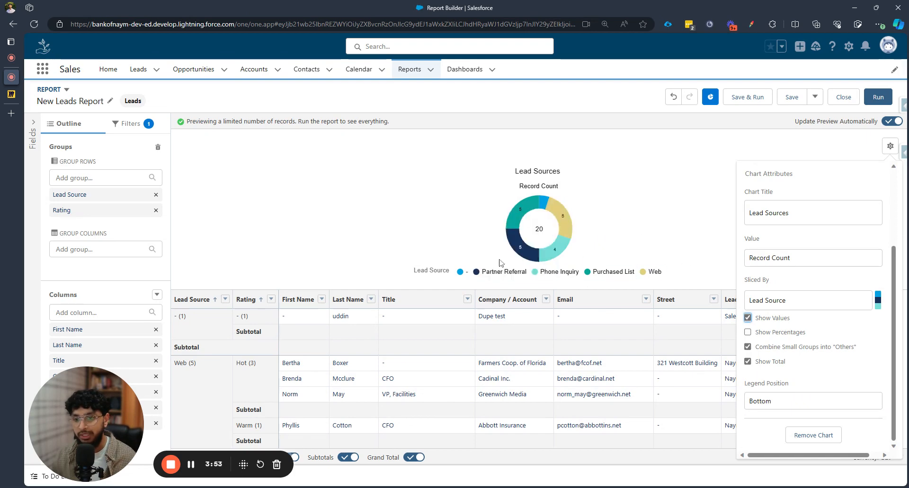
left_click(749, 333)
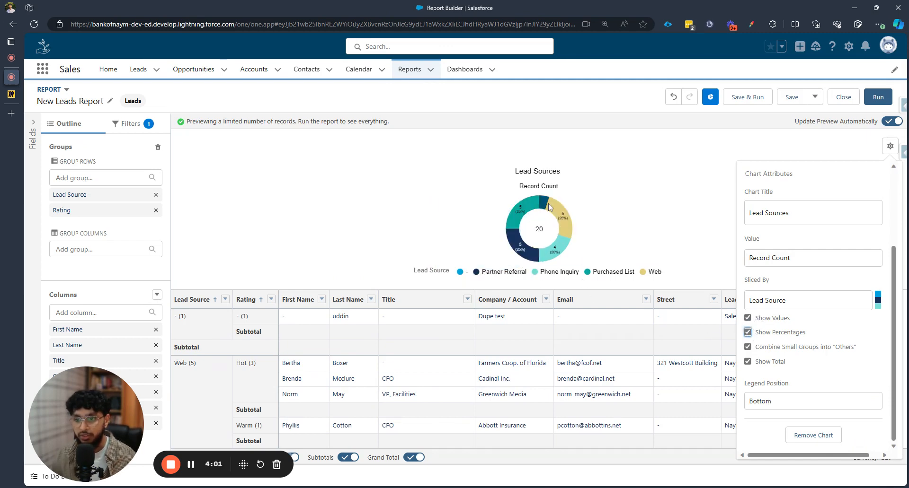
Turn off combining small groups into Others, keeping Show Total enabled
mouse_move(539, 208)
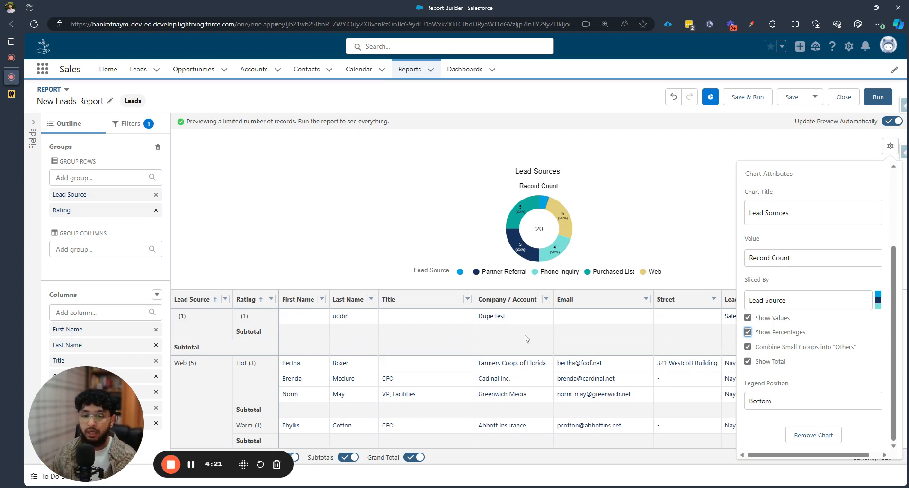
left_click(751, 346)
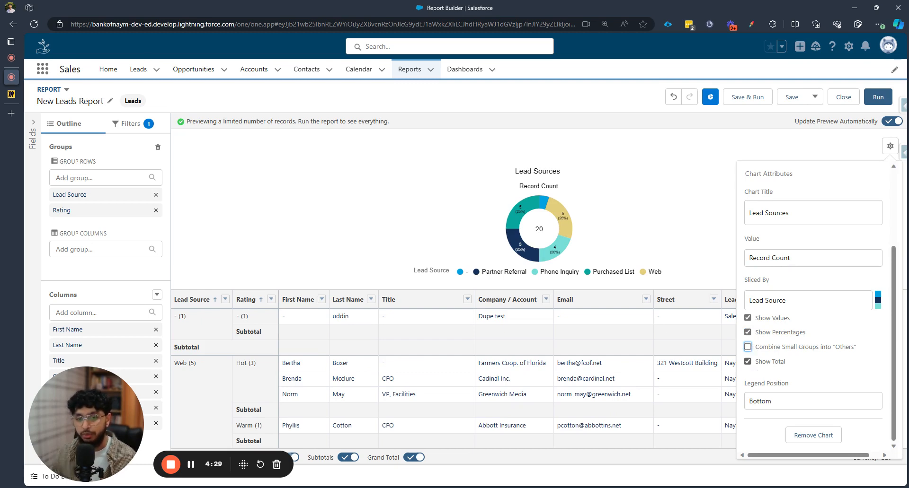
left_click(747, 361)
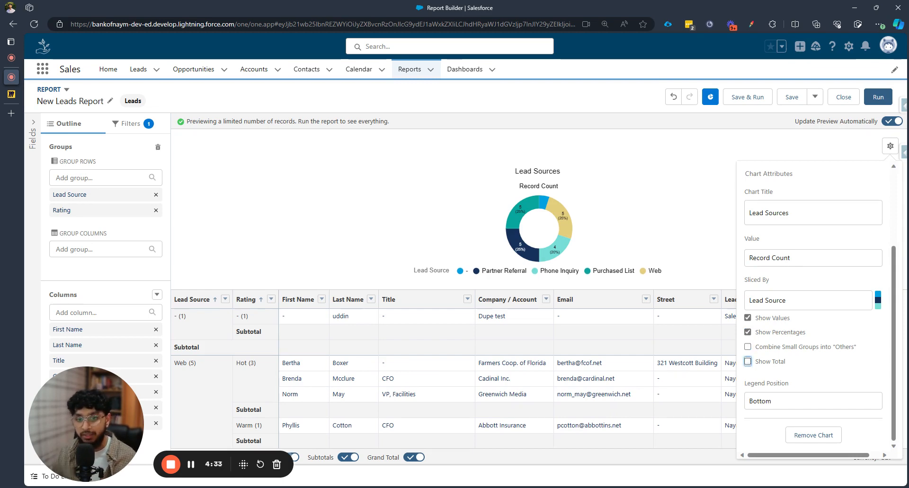
left_click(747, 361)
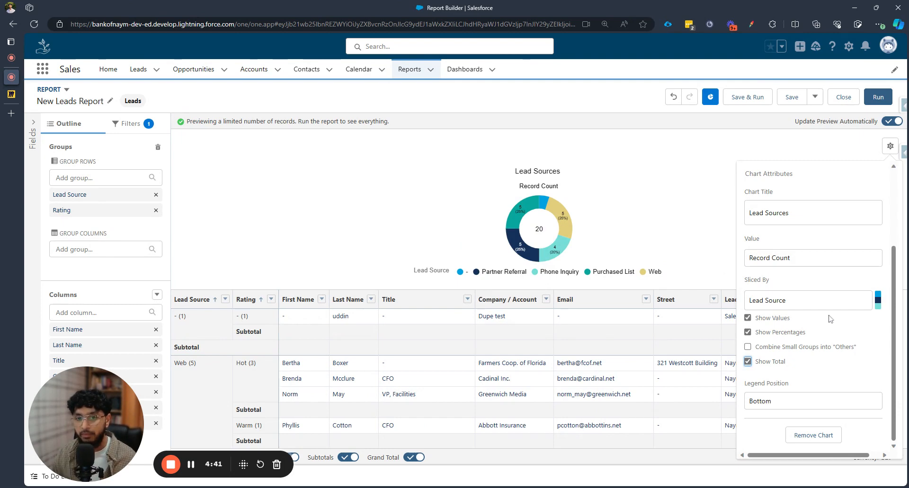
scroll(830, 320, "up", 3)
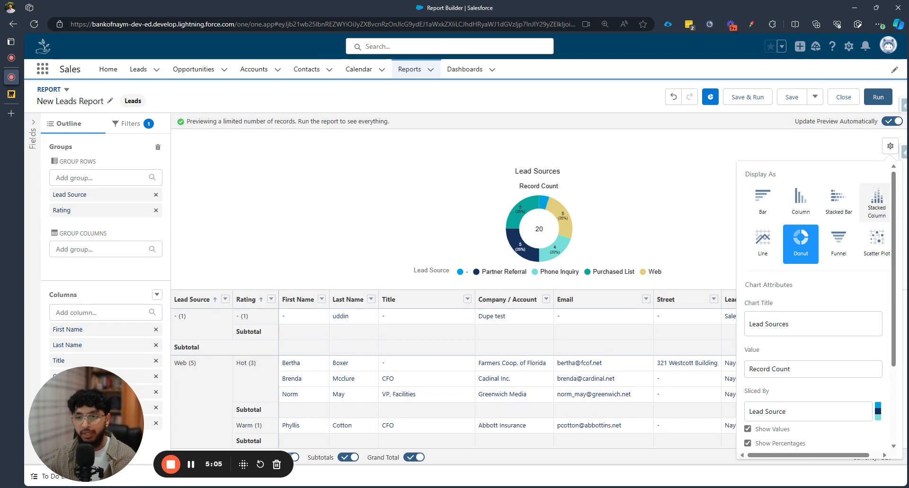
Switch the chart display type to Stacked Column and close the chart properties panel
left_click(881, 207)
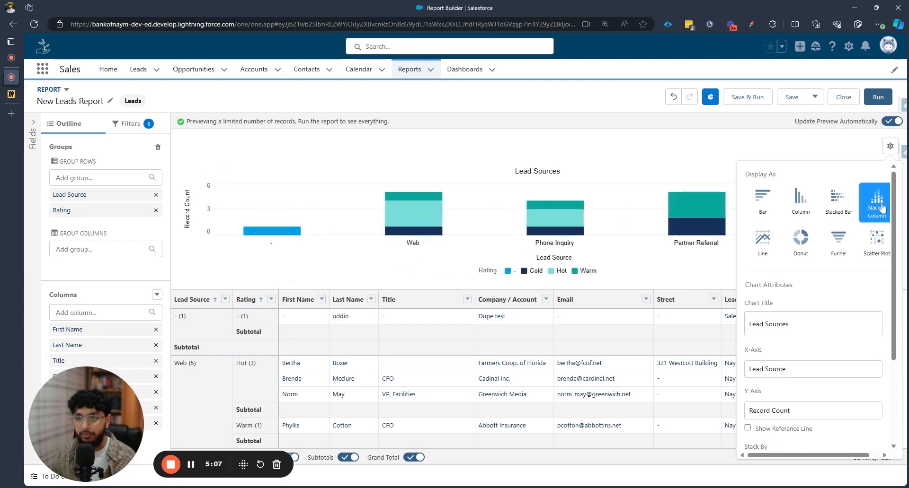
left_click(842, 152)
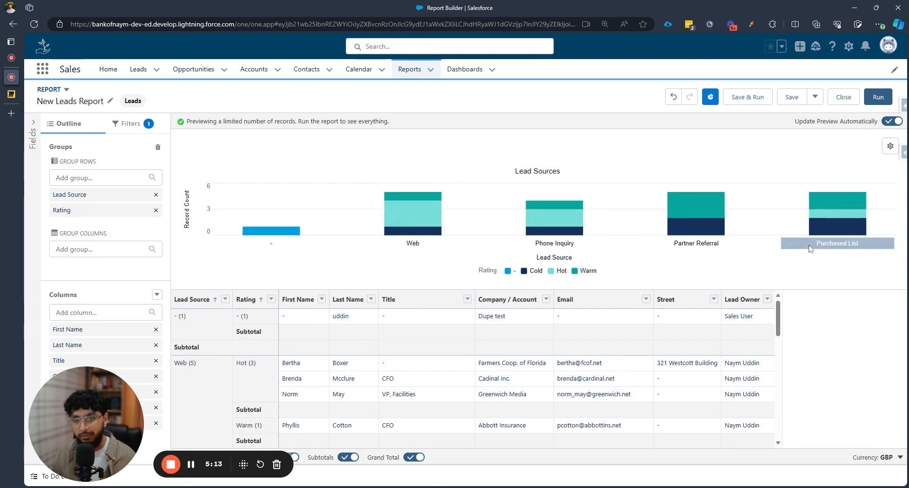
mouse_move(826, 205)
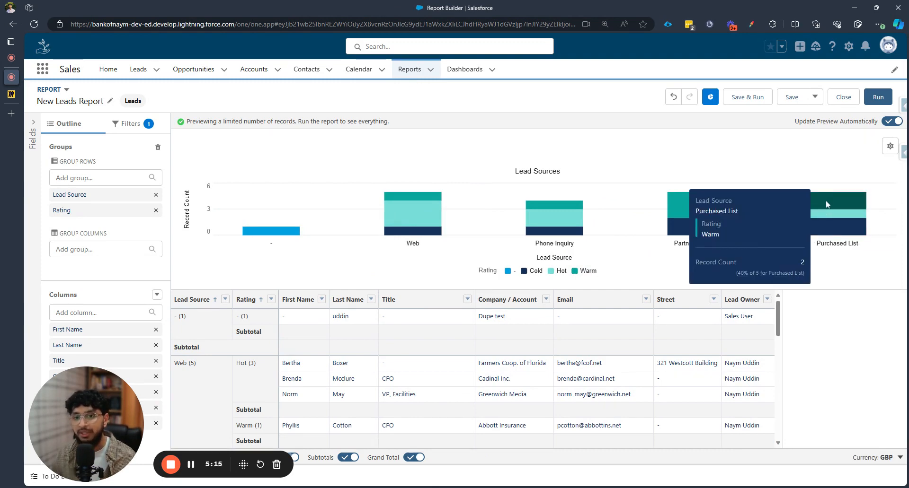
mouse_move(836, 223)
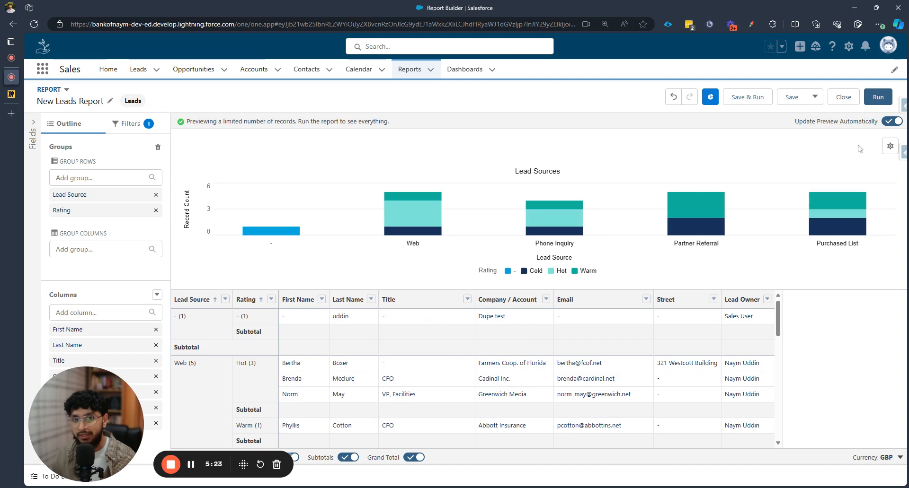
Reopen the chart properties and set the stacked column chart's Stack By field to Lead Source
left_click(890, 145)
scroll(835, 348, "down", 2)
scroll(872, 305, "down", 2)
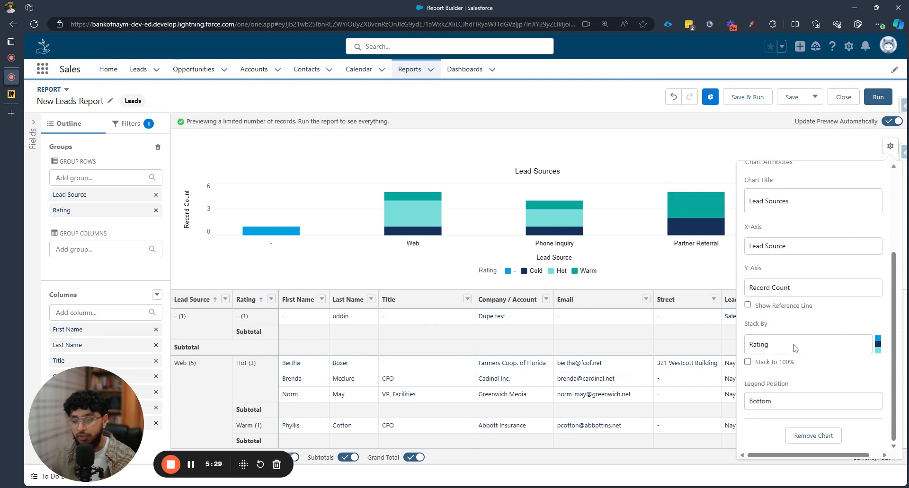
left_click(795, 349)
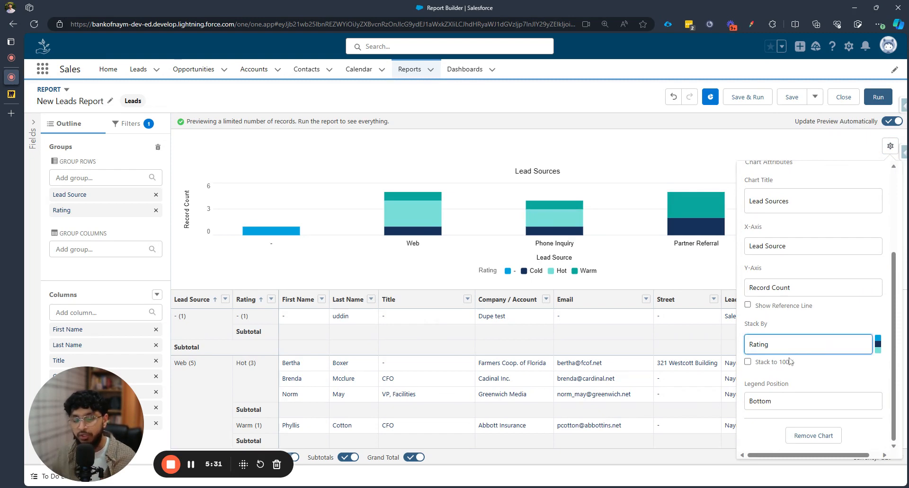
left_click(788, 364)
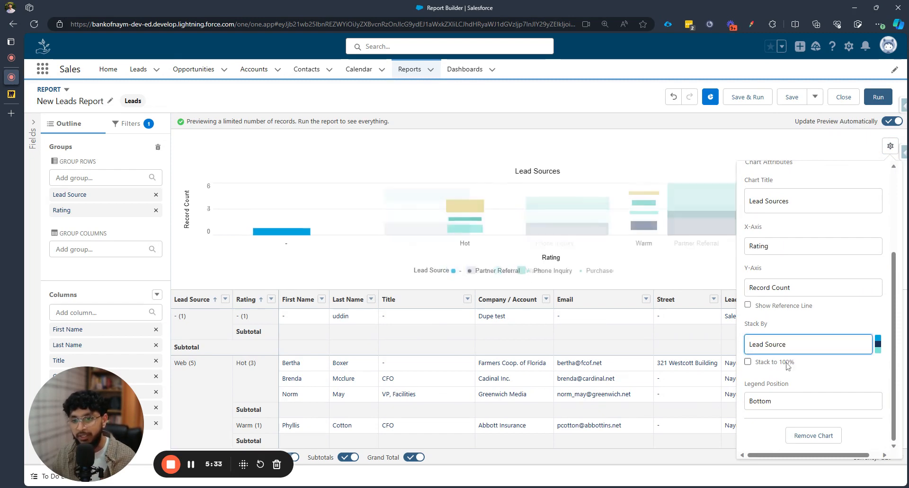
left_click(845, 150)
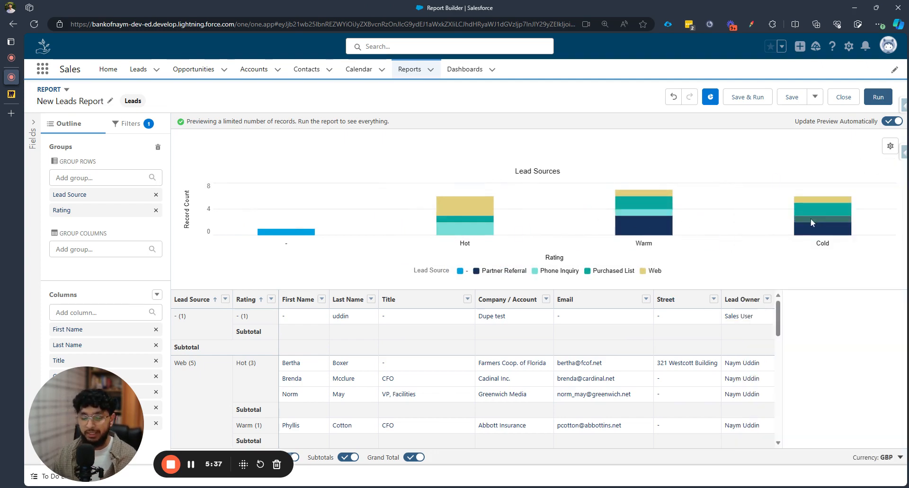
mouse_move(637, 191)
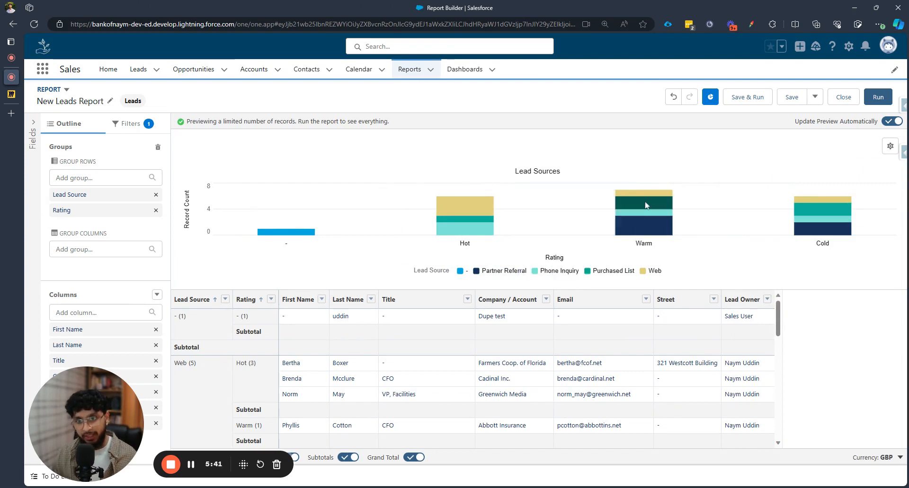
mouse_move(646, 205)
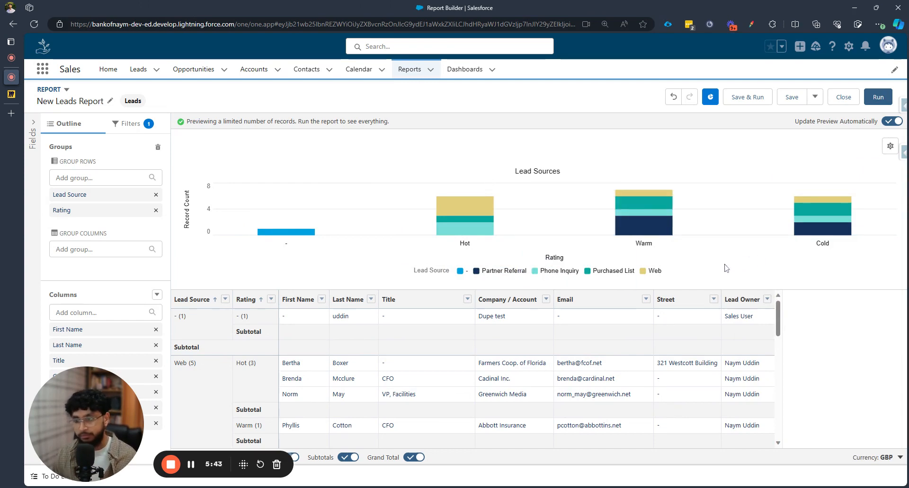